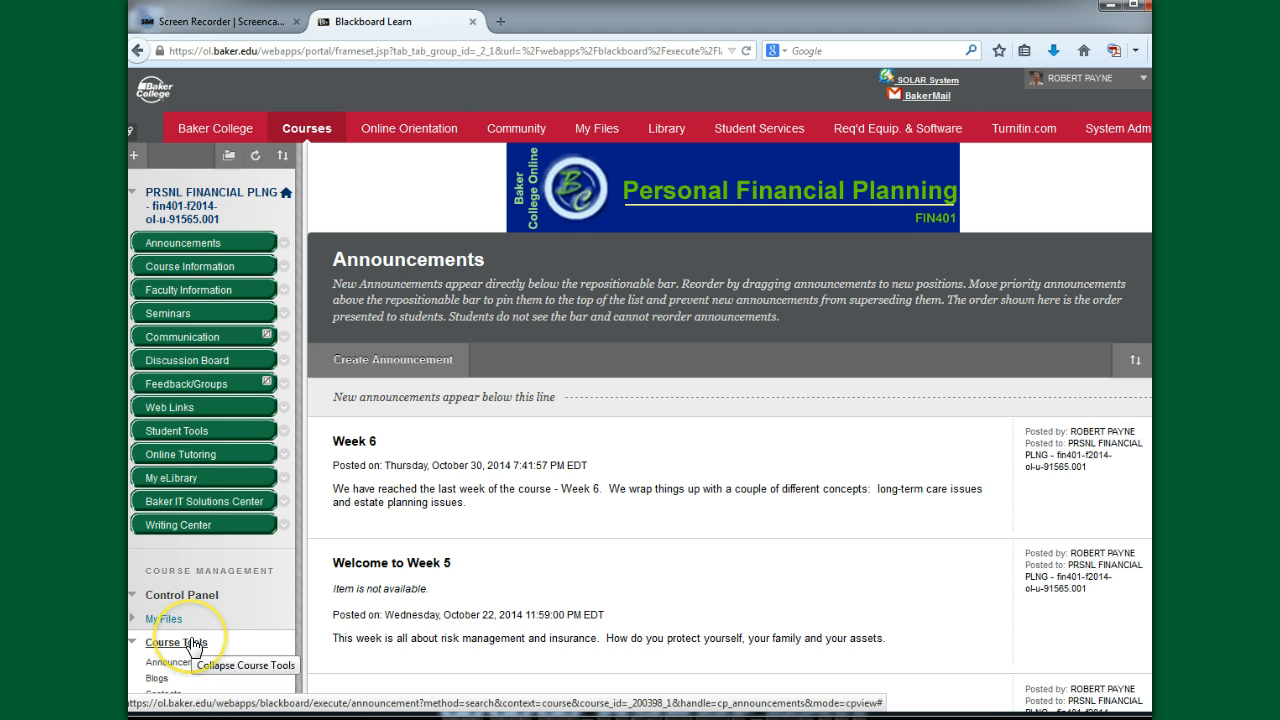
- Open the Rubrics page from the course tools of the Personal Financial Planning course
scroll(175, 635, "down", 2)
left_click(134, 549)
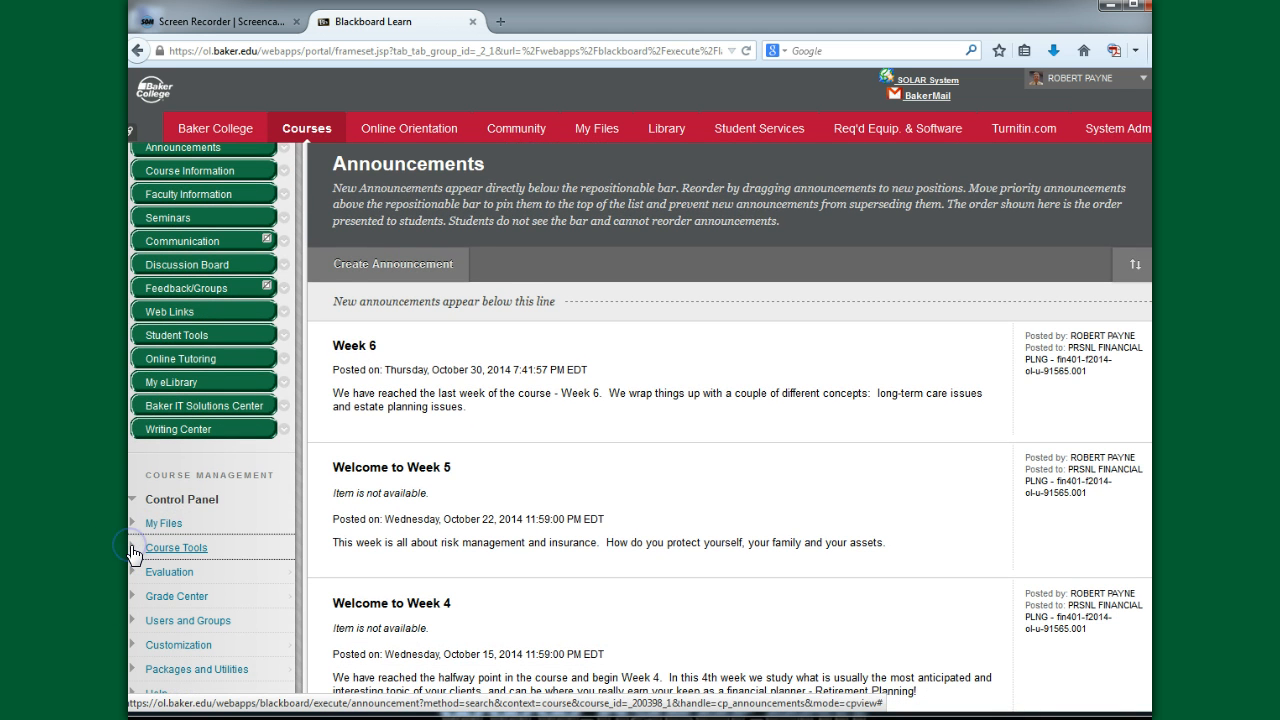
left_click(134, 549)
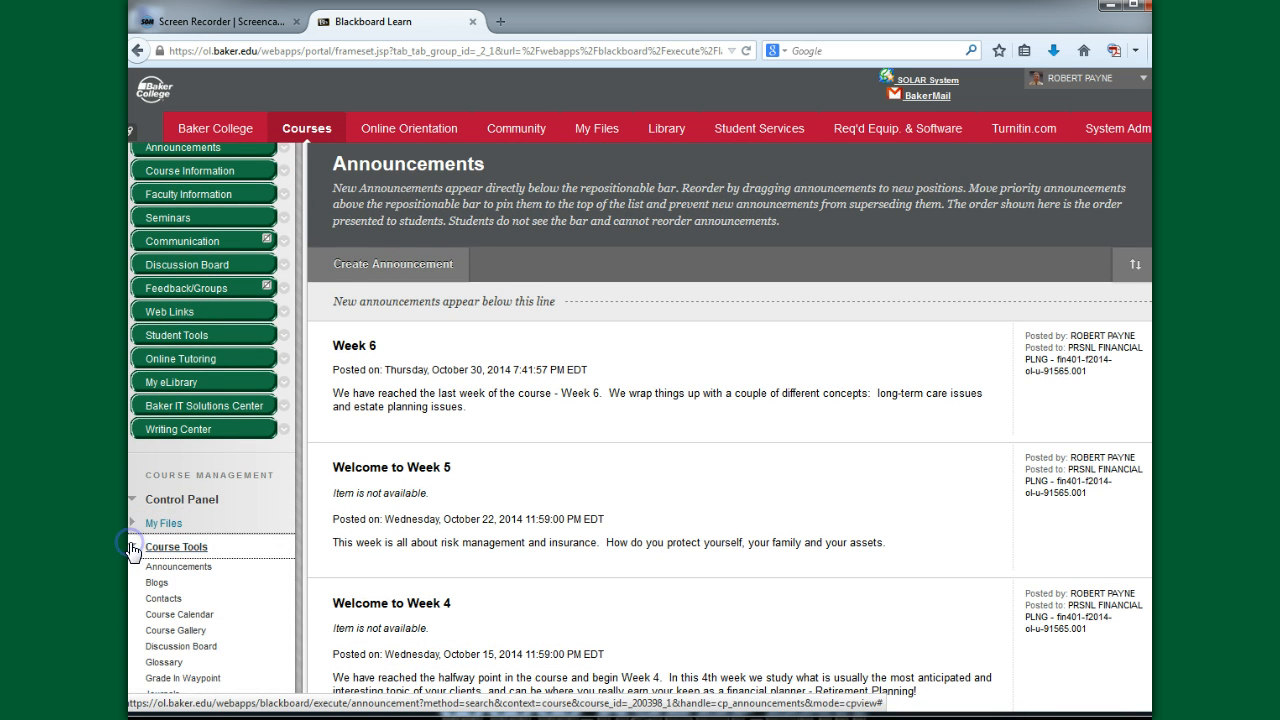
left_click(250, 570)
scroll(250, 572, "down", 3)
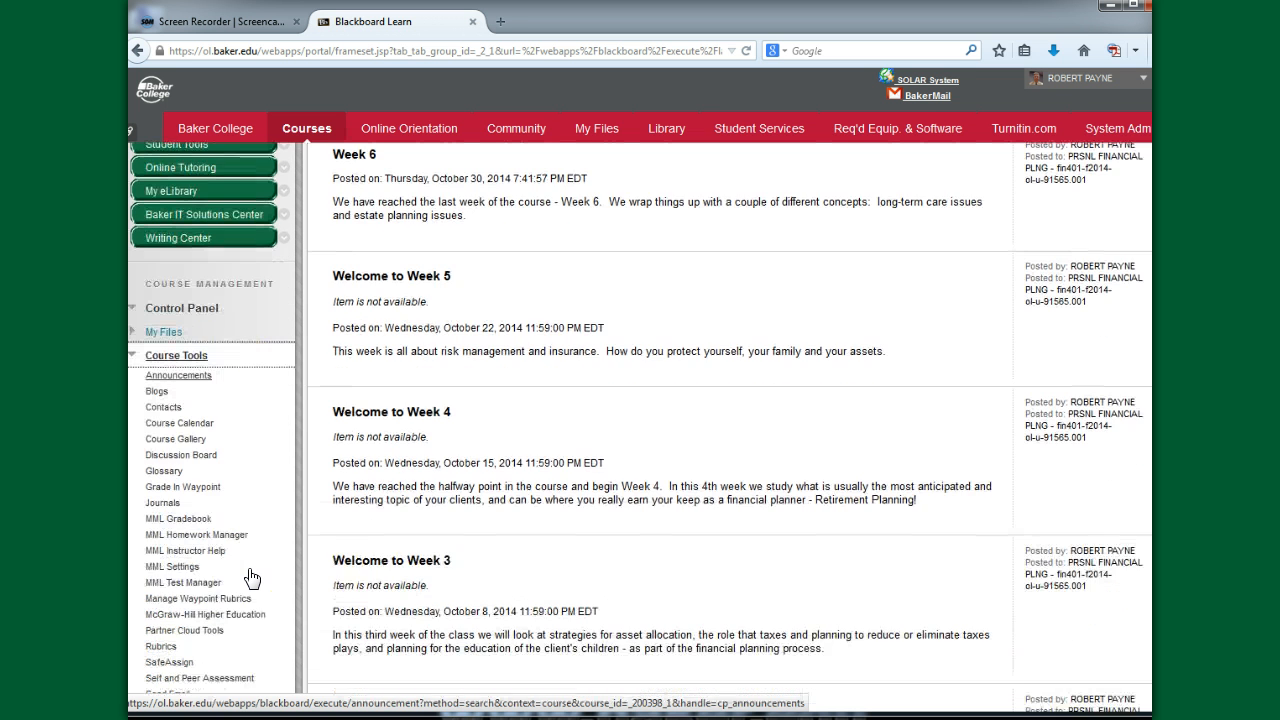
left_click(161, 553)
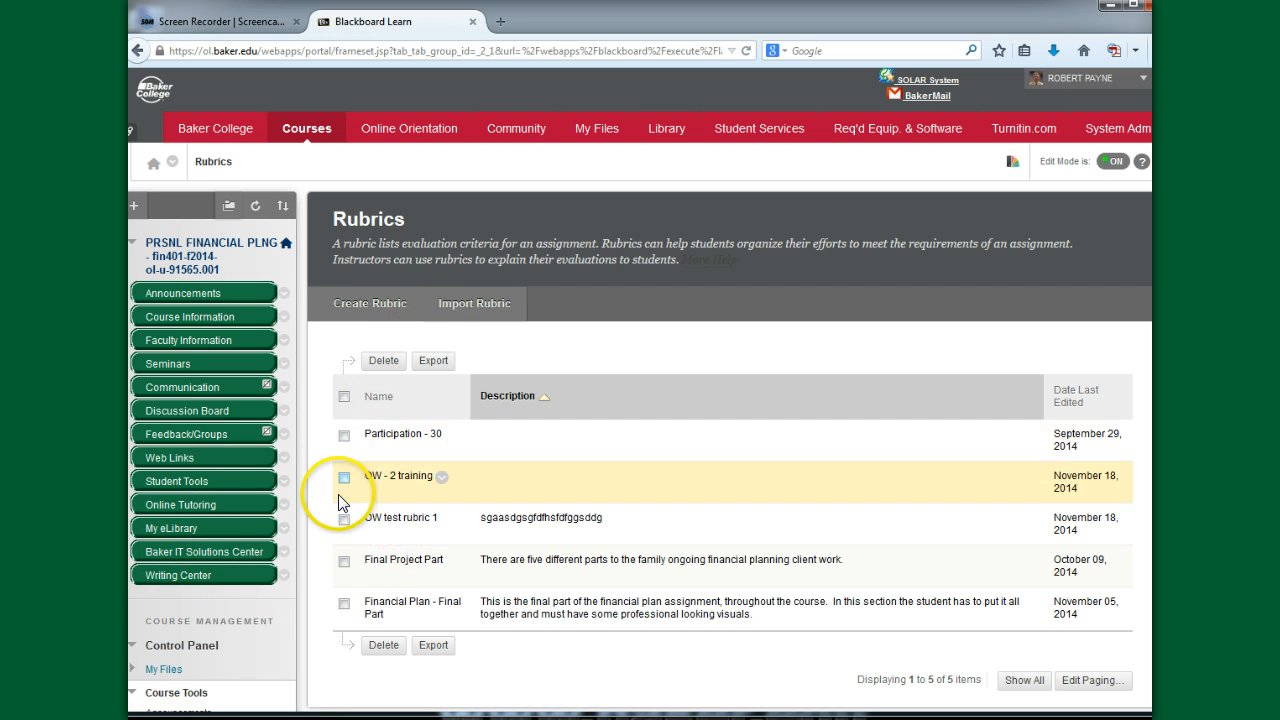
- Export the Financial Plan - Final Part rubric with the local computer as the export location
left_click(344, 604)
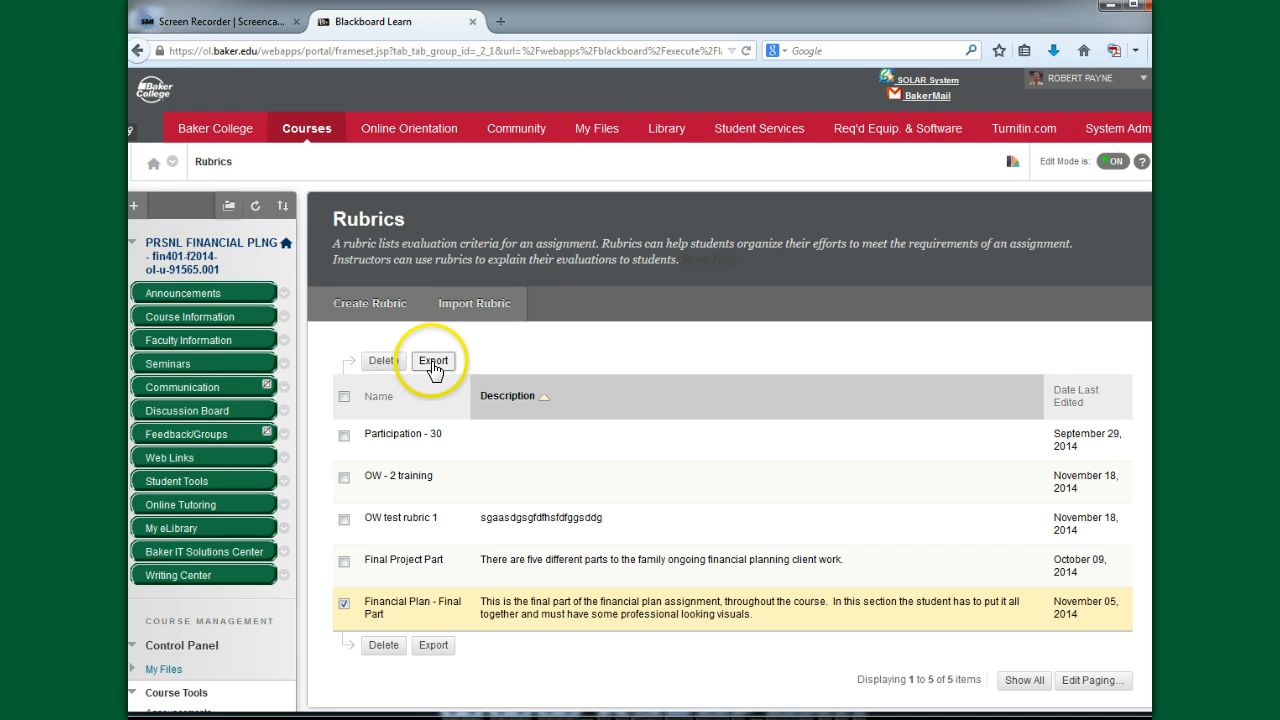
left_click(433, 364)
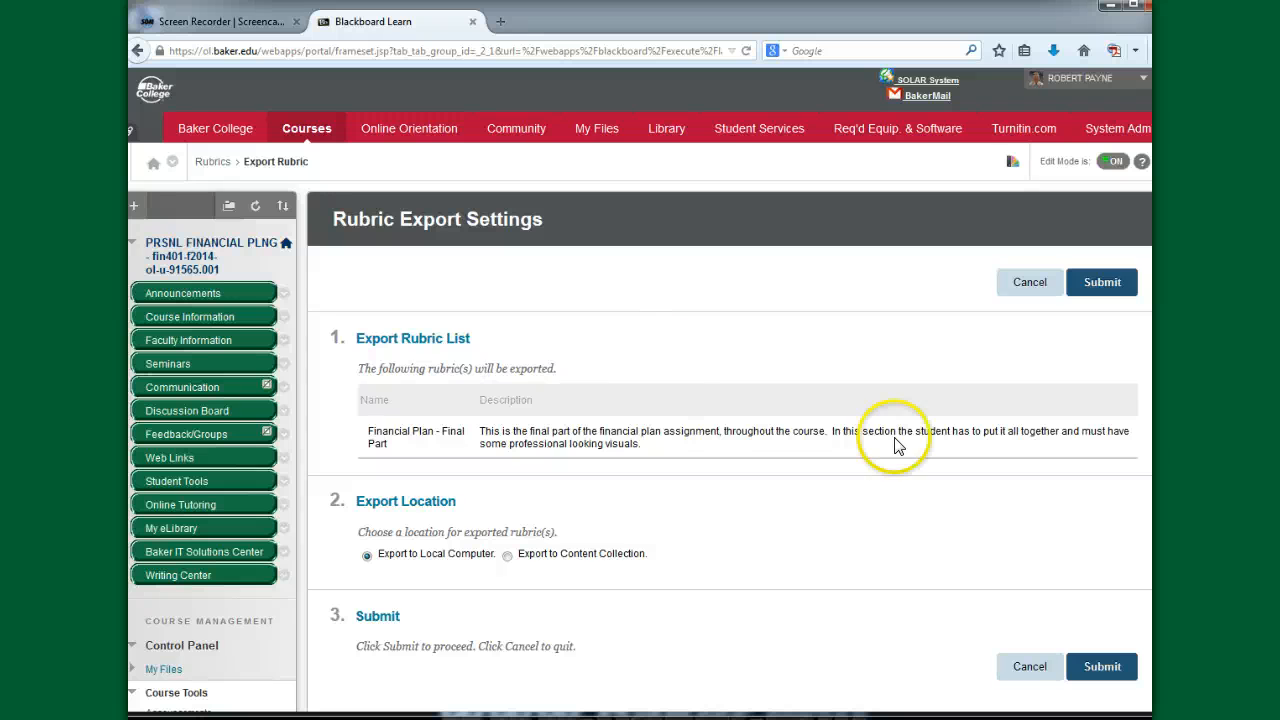
left_click(1102, 666)
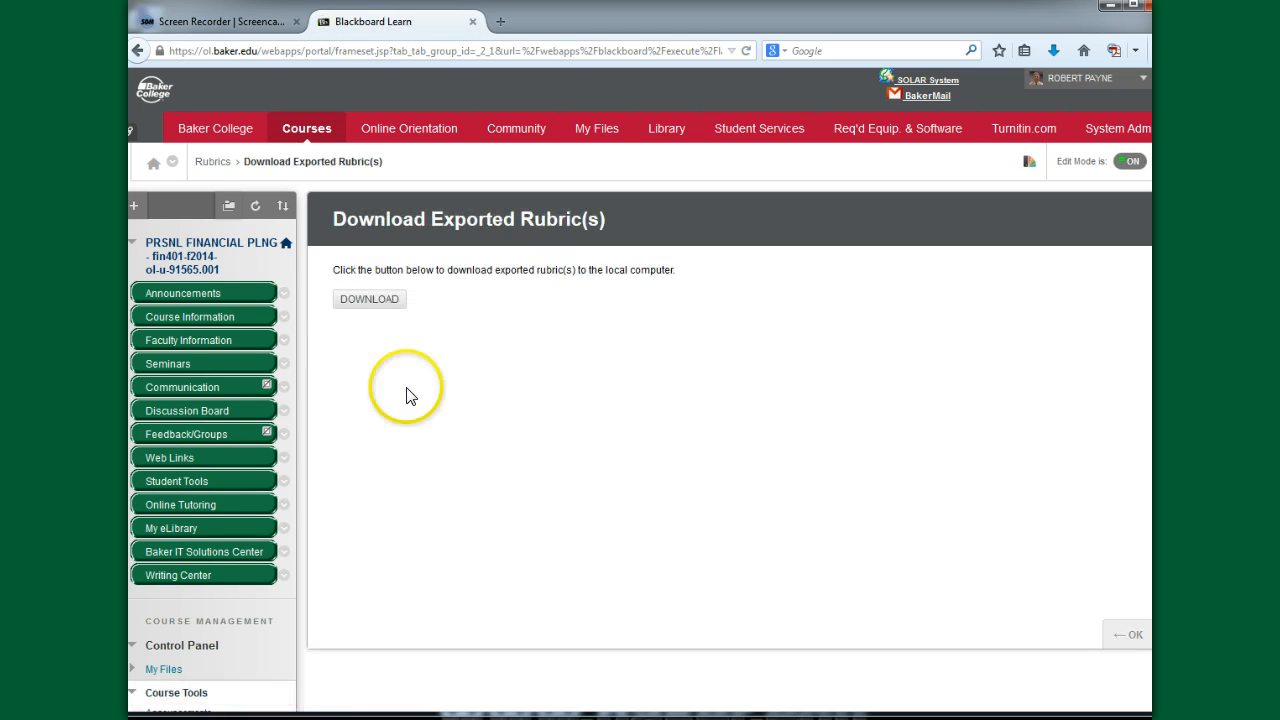
- Download the exported rubric and save the zip file in the Documents library under its suggested name
left_click(364, 300)
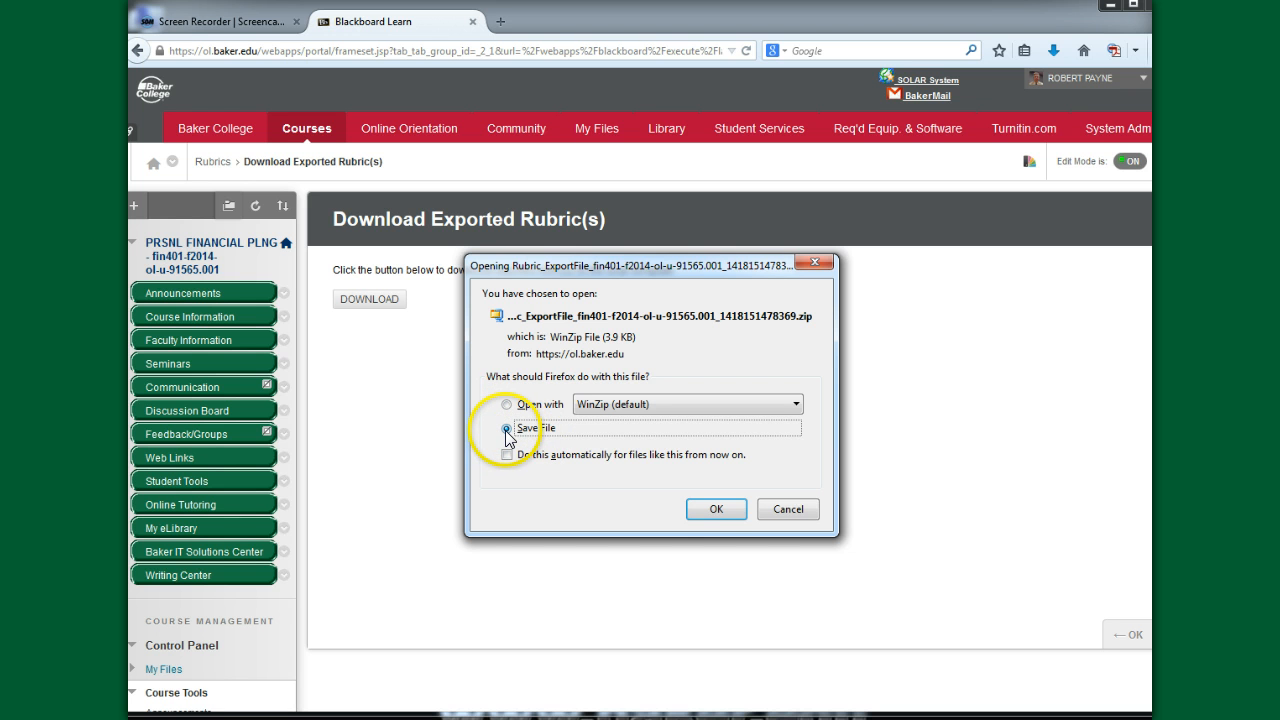
left_click(714, 509)
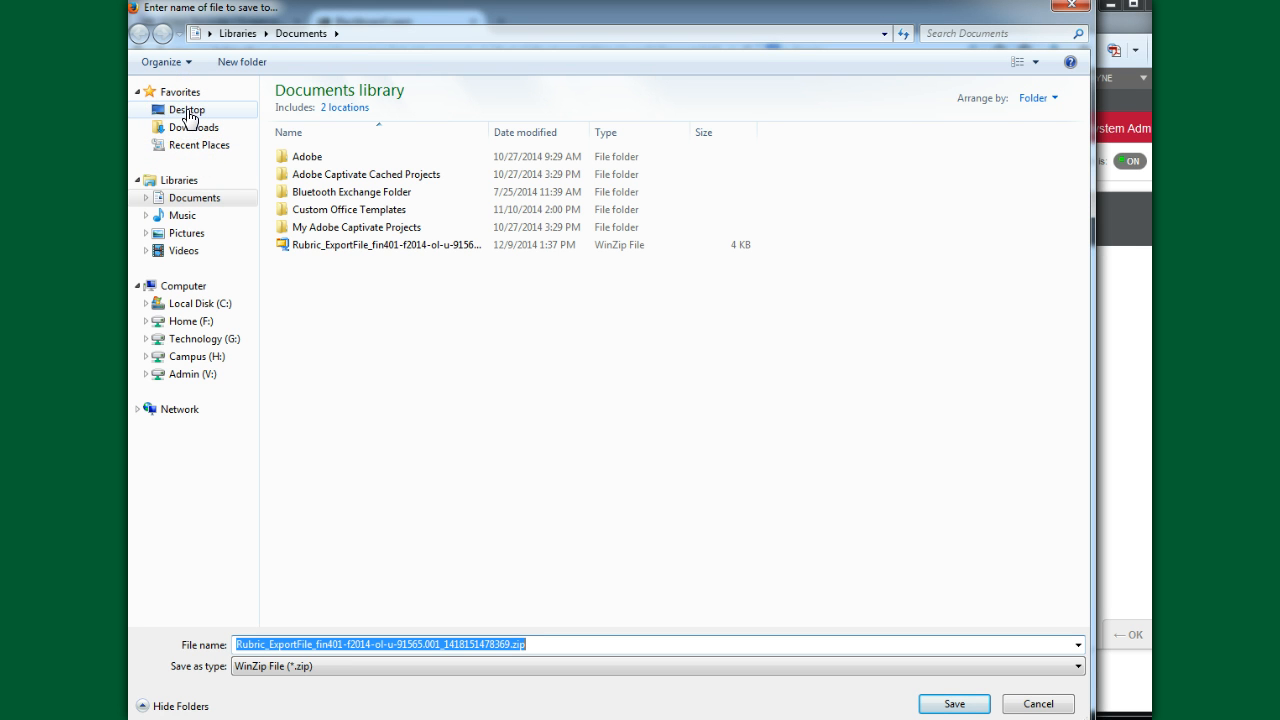
left_click(203, 203)
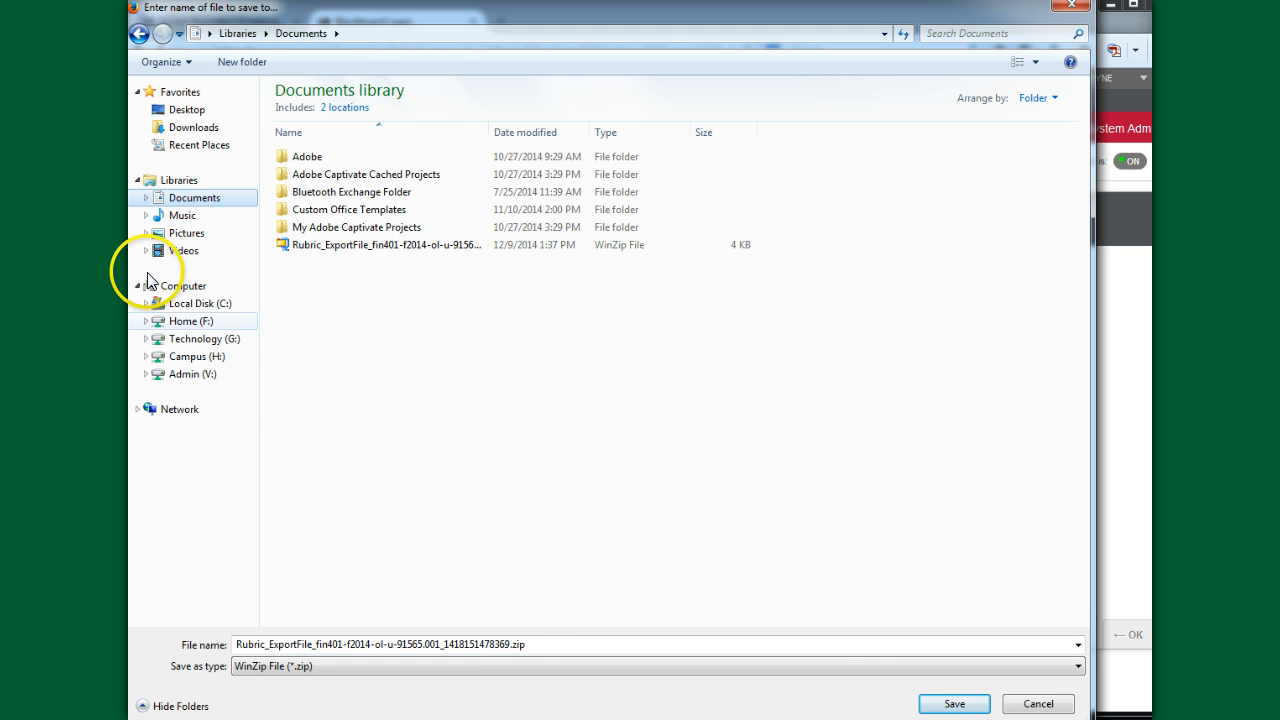
left_click(954, 703)
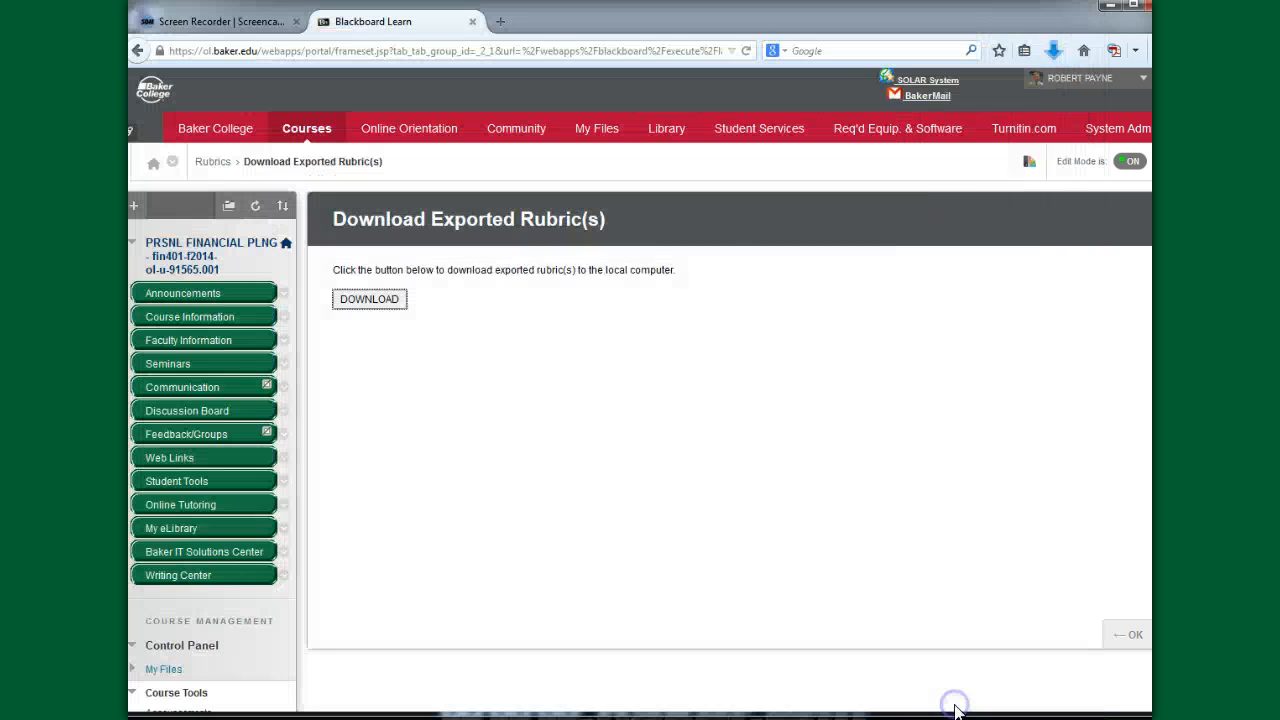
- Return to the list of courses and open the BB Test Shell course
left_click(735, 523)
left_click(312, 139)
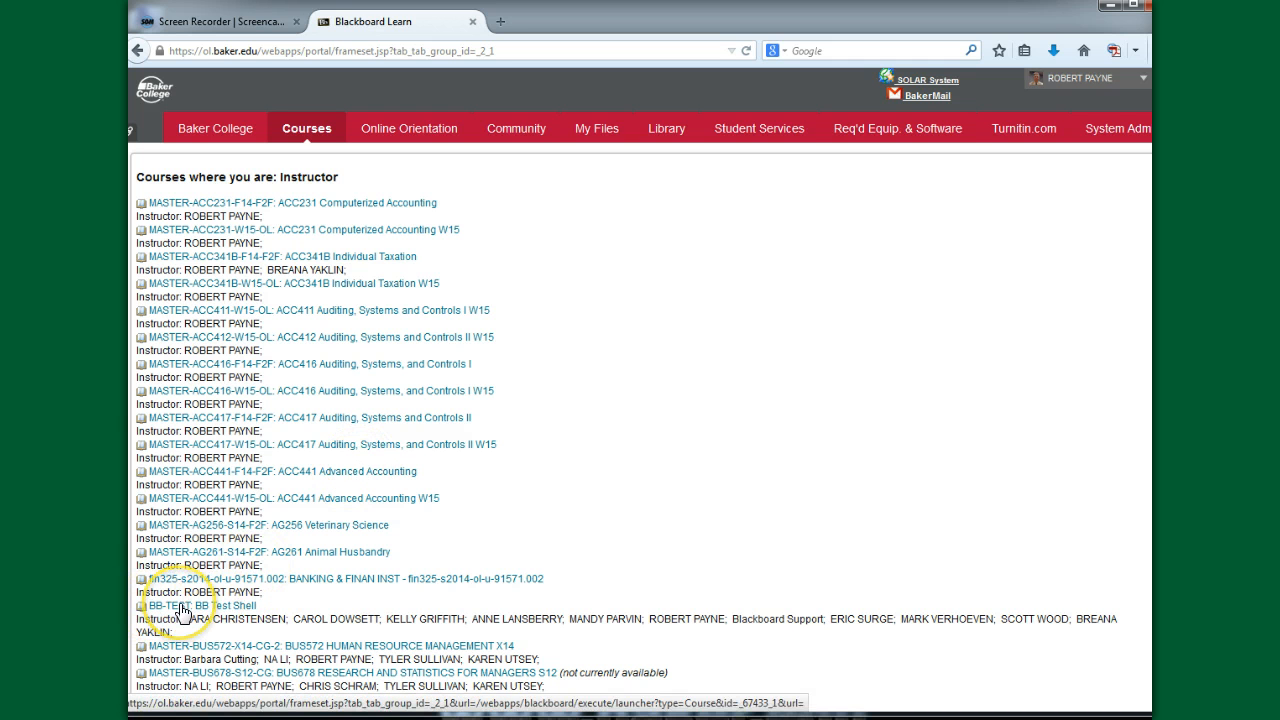
left_click(183, 606)
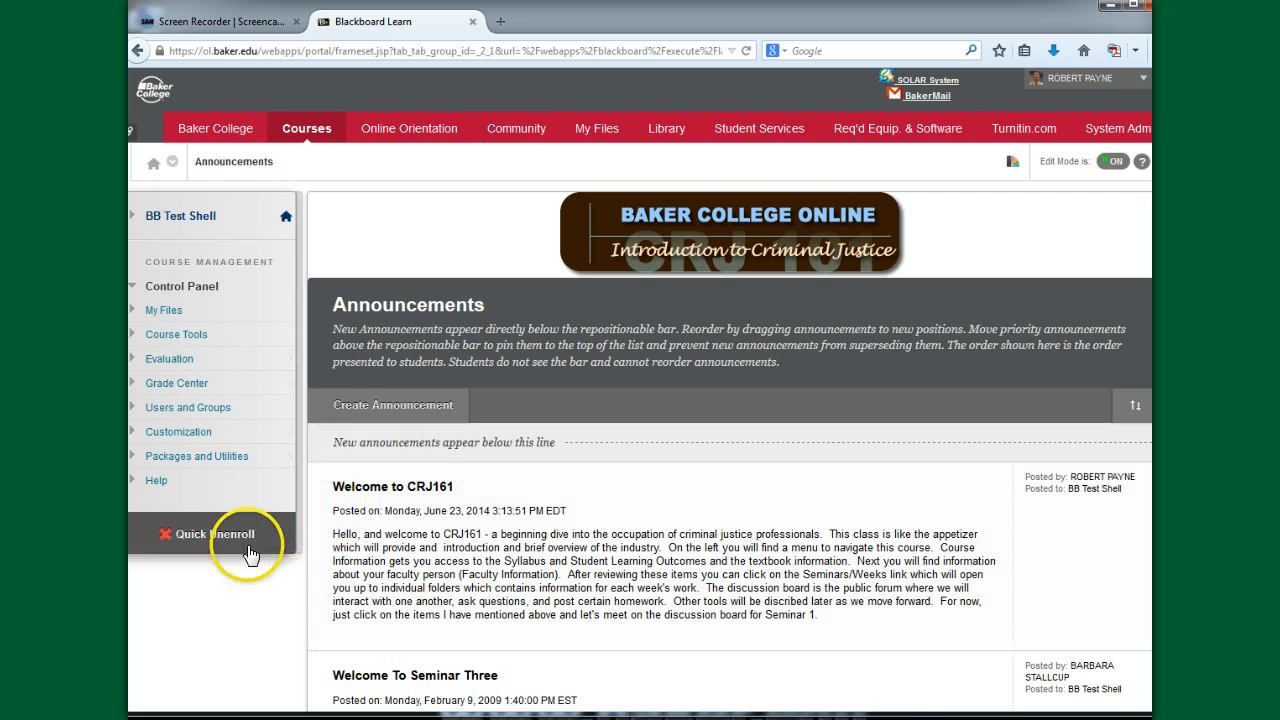
- Expand the BB Test Shell course menu and the course tools, and open the Rubrics page
scroll(230, 340, "down", 5)
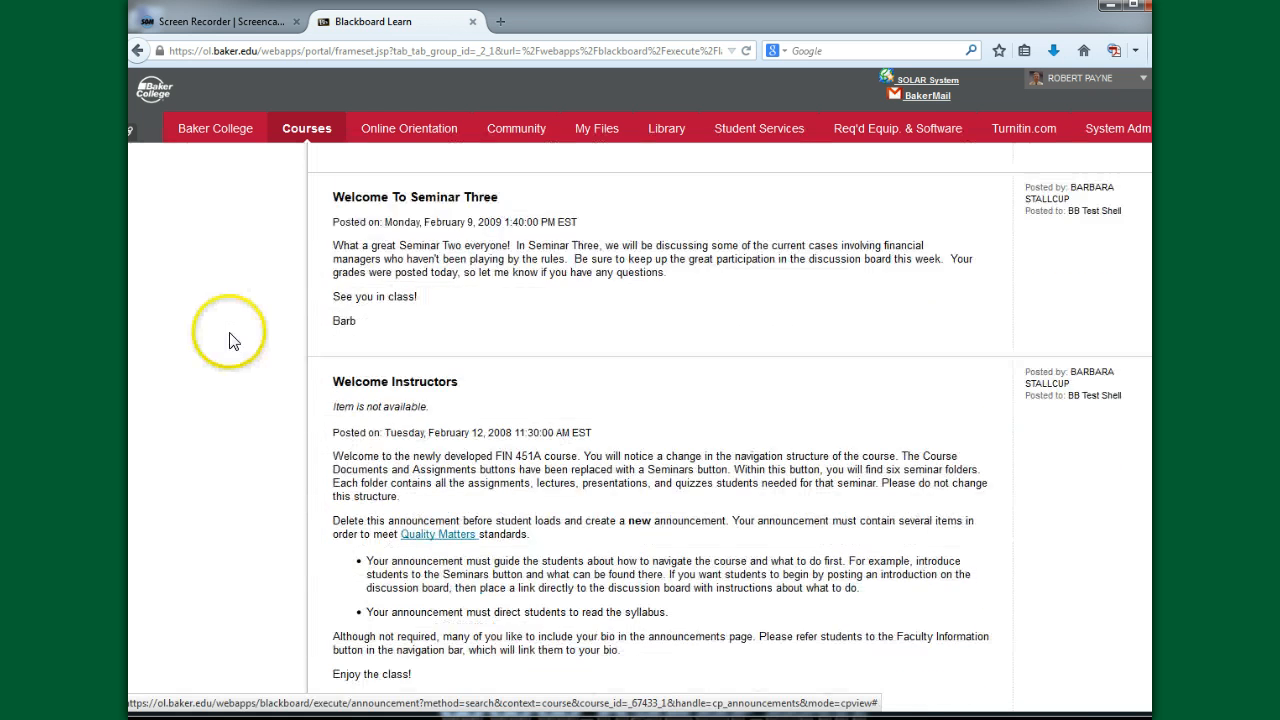
scroll(230, 340, "up", 5)
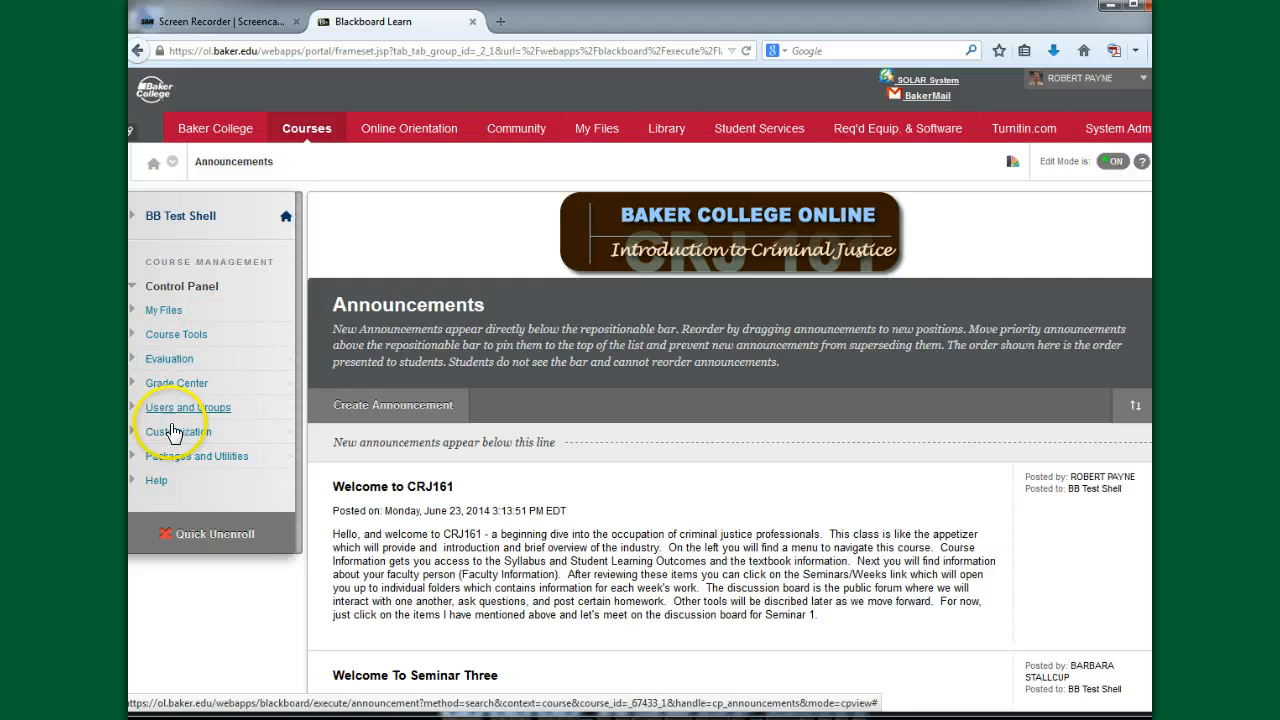
left_click(135, 336)
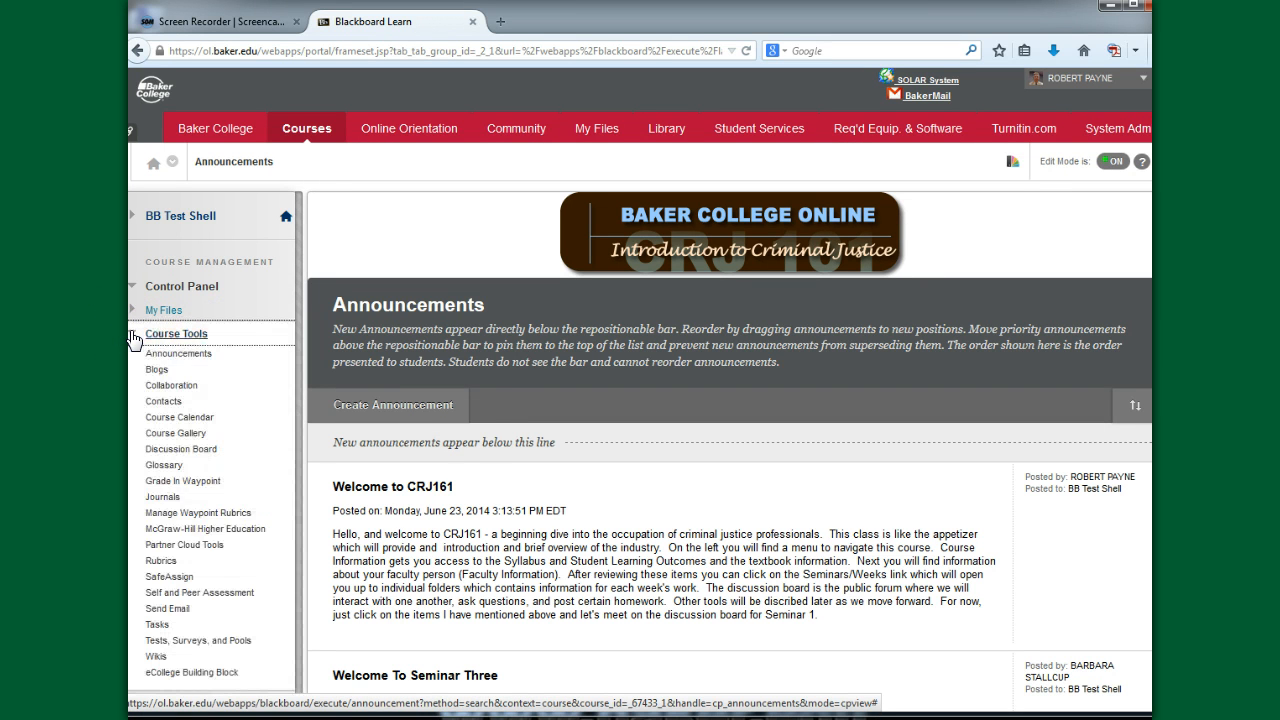
left_click(131, 215)
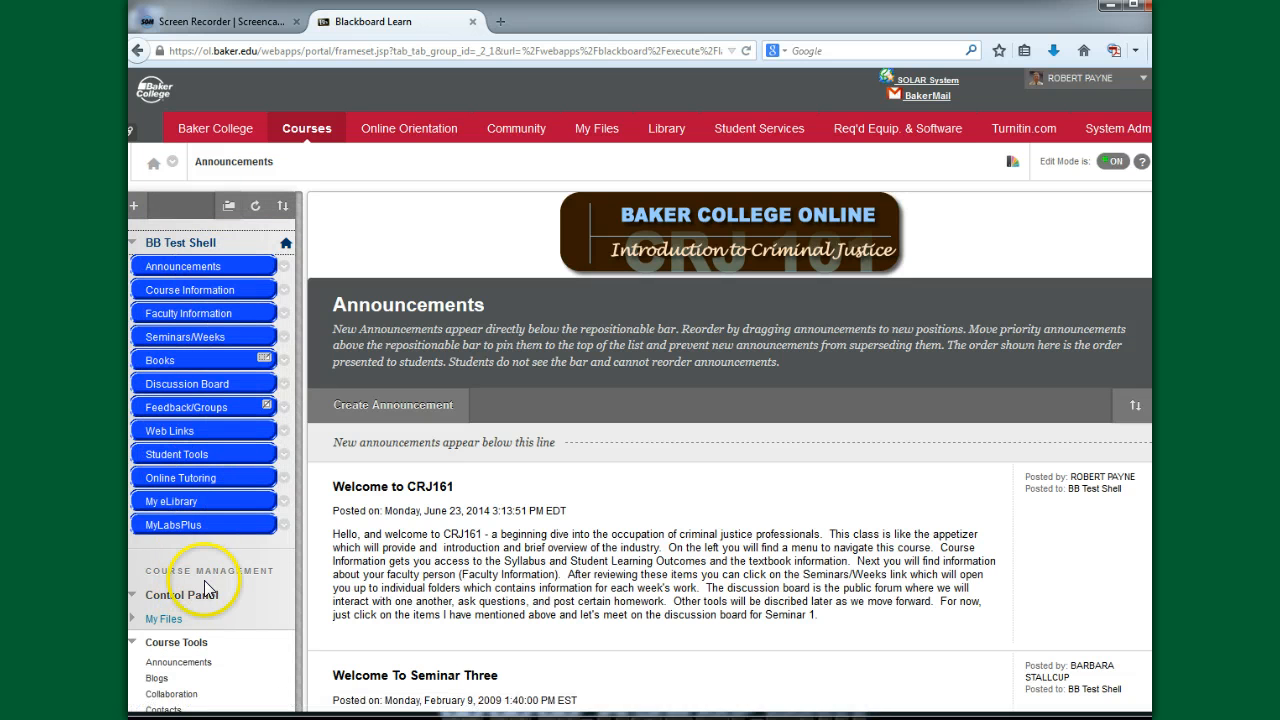
scroll(205, 588, "down", 4)
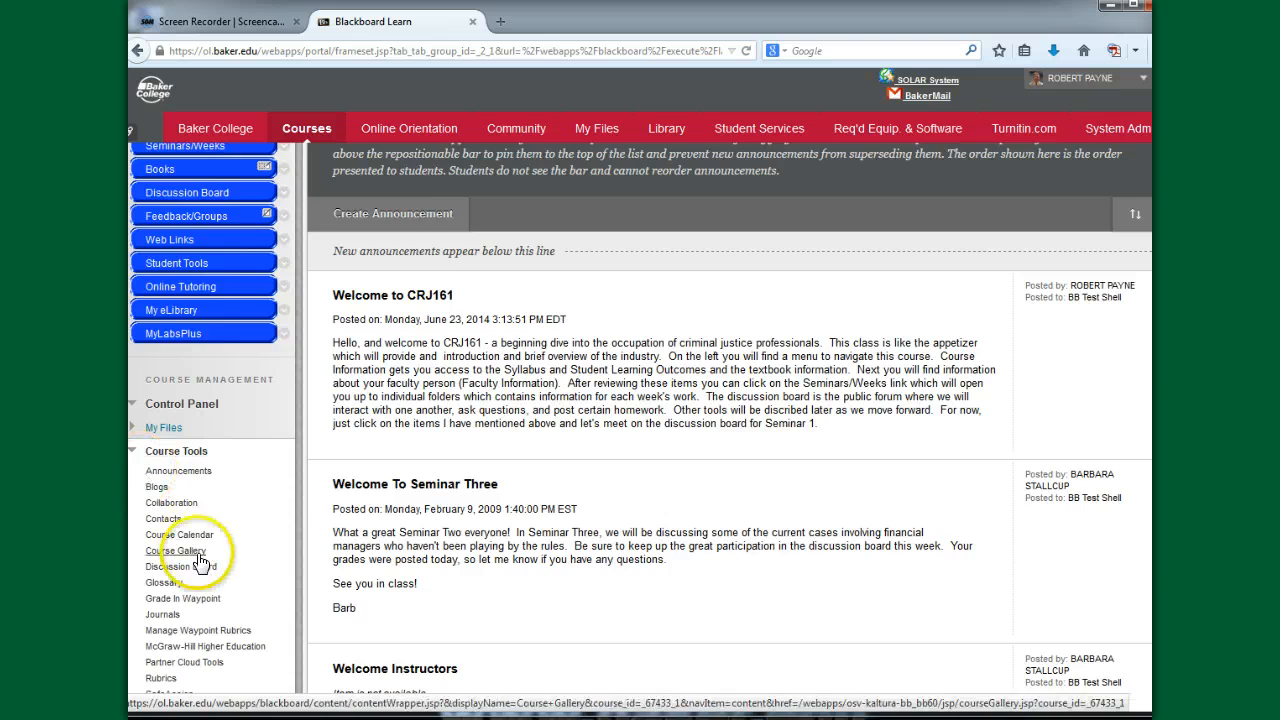
scroll(200, 563, "down", 4)
left_click(160, 489)
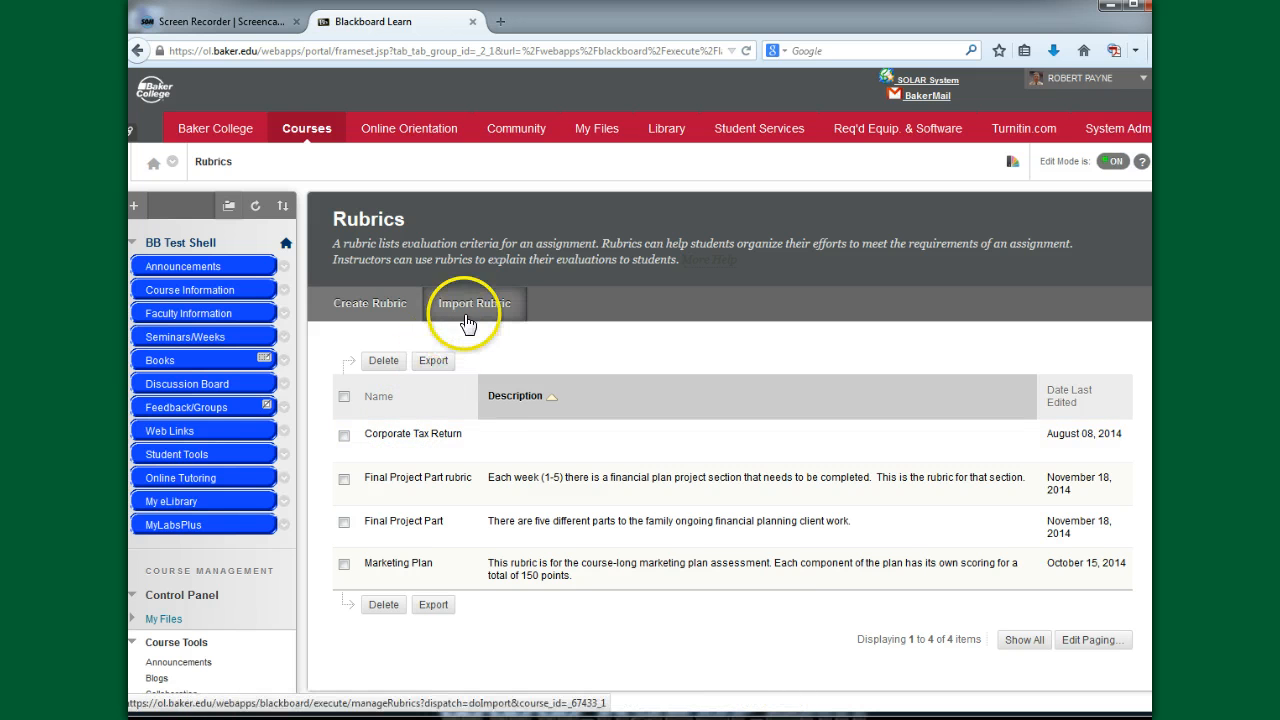
- Import Rubric_ExportFile_fin401-f2014-ol-u-91565.001_1418151478369.zip from the Documents library into BB Test Shell and return to the rubric list
left_click(475, 312)
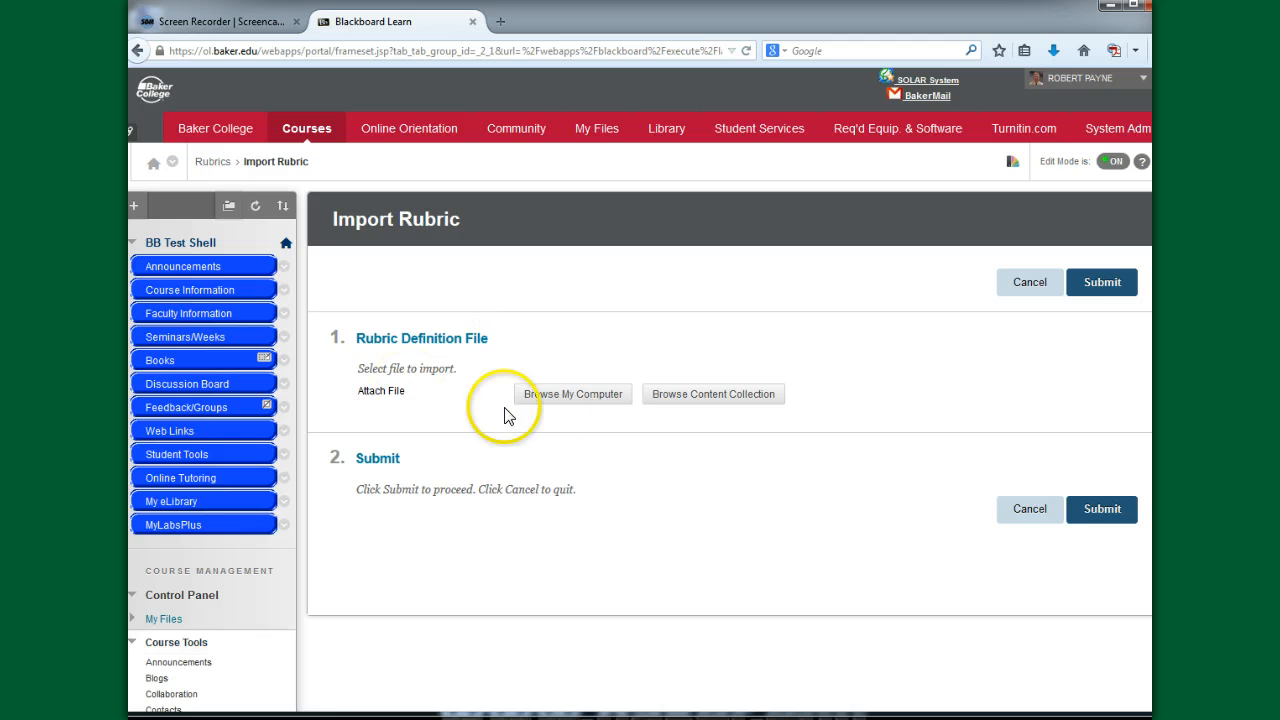
left_click(575, 395)
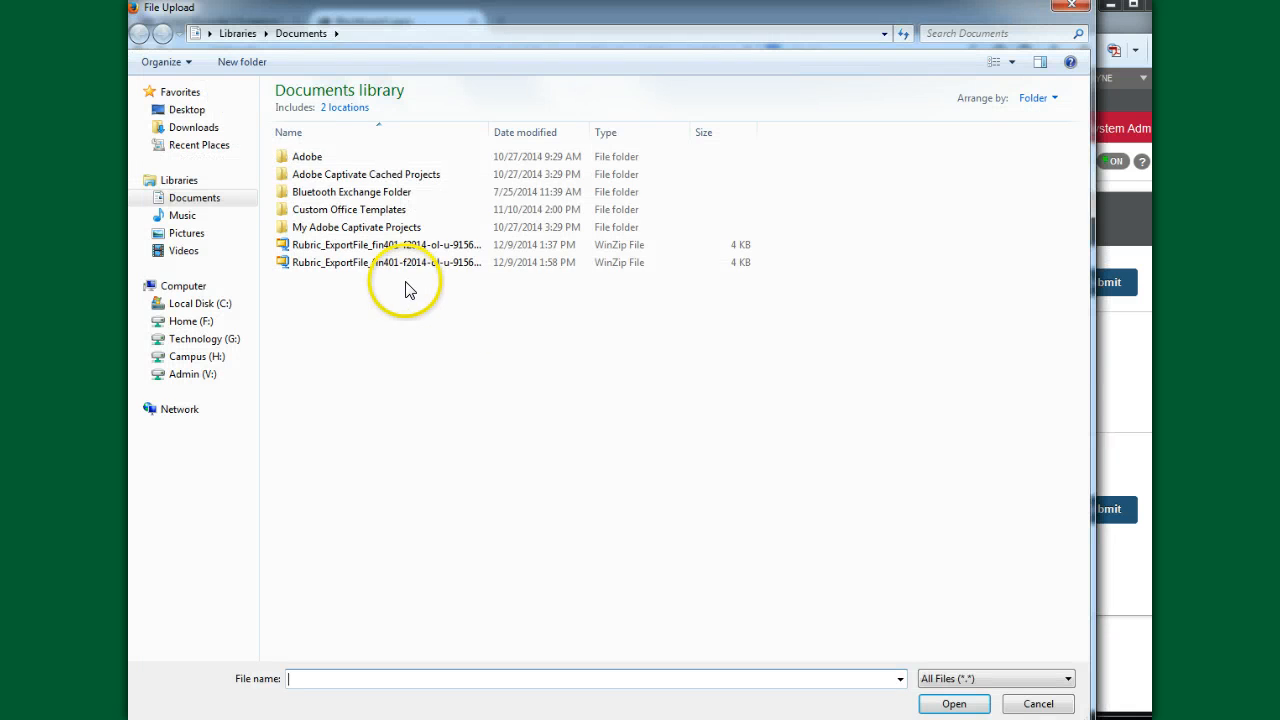
left_click(372, 266)
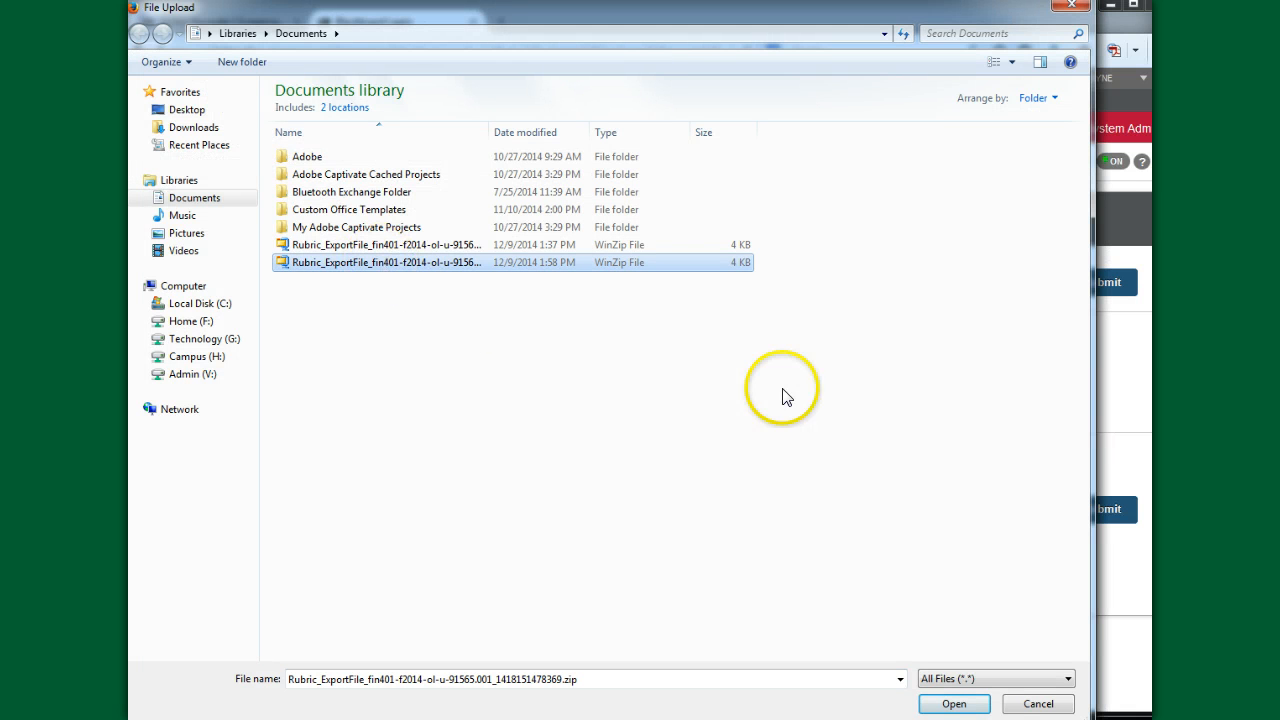
left_click(954, 704)
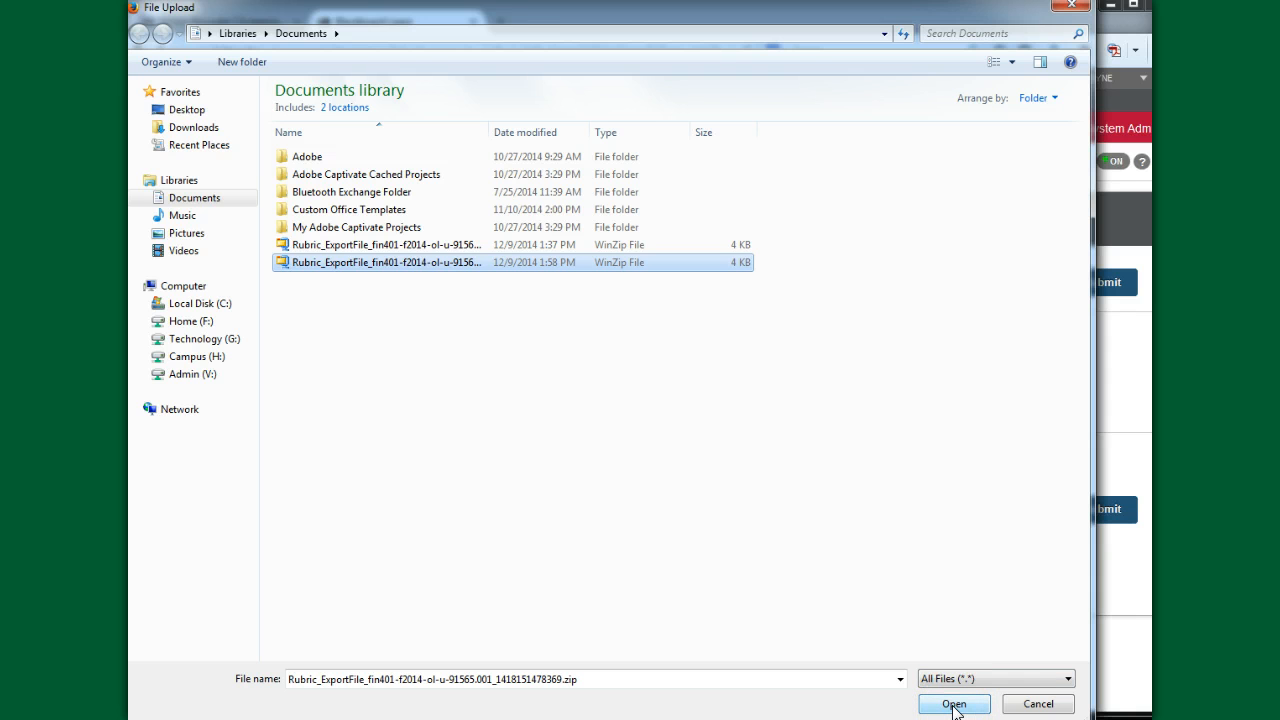
left_click(954, 704)
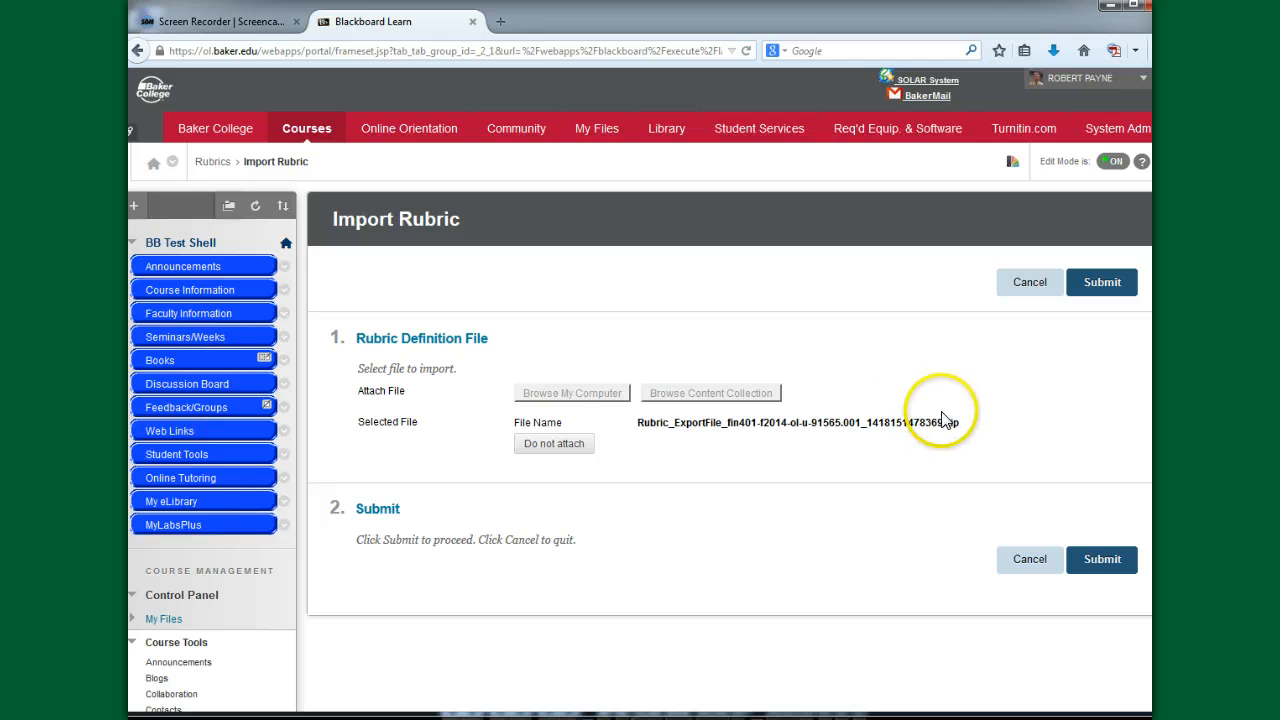
left_click(1100, 564)
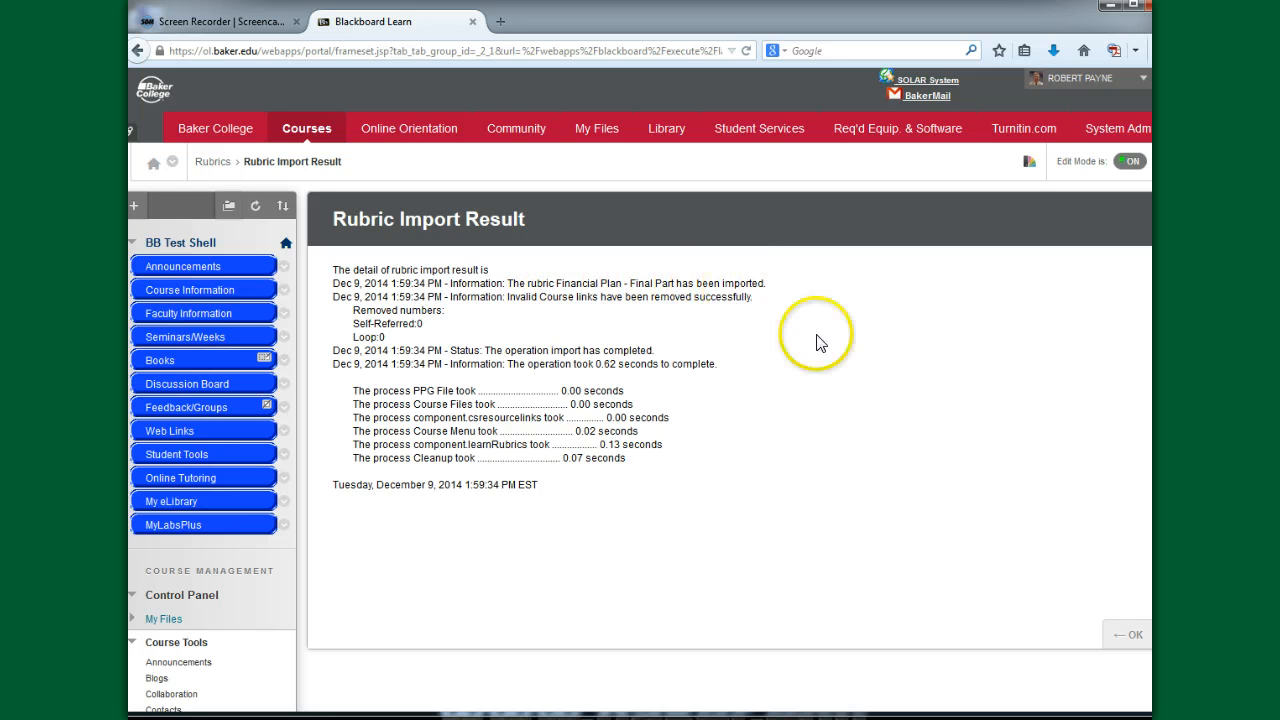
left_click(1134, 642)
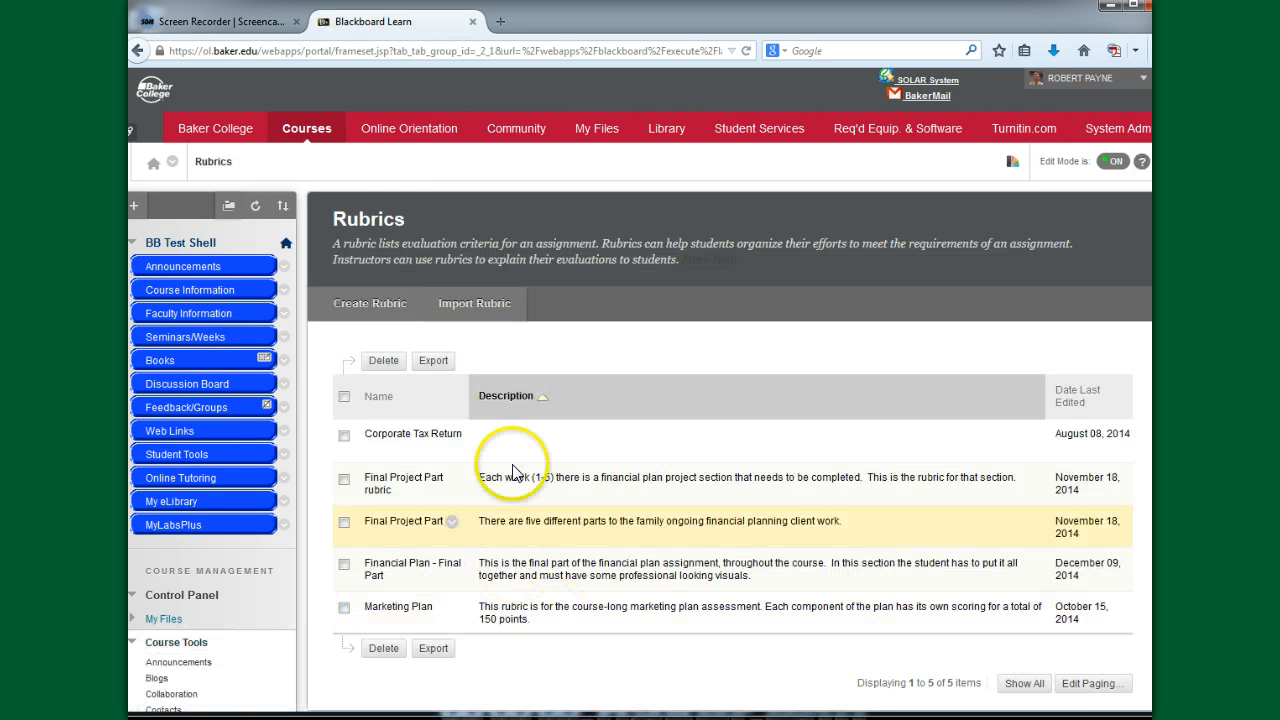
- Open the imported Financial Plan - Final Part rubric for editing and examine its description, criteria, achievement levels and point ranges
left_click(344, 568)
left_click(393, 577)
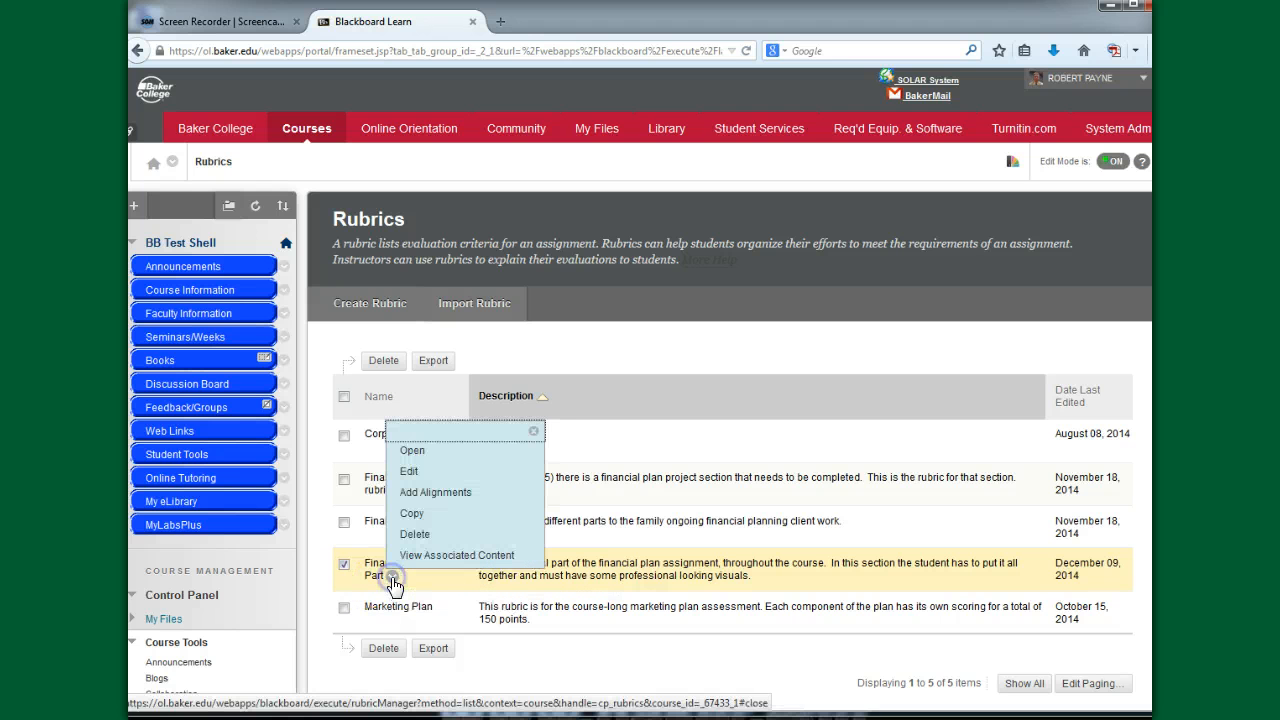
left_click(413, 474)
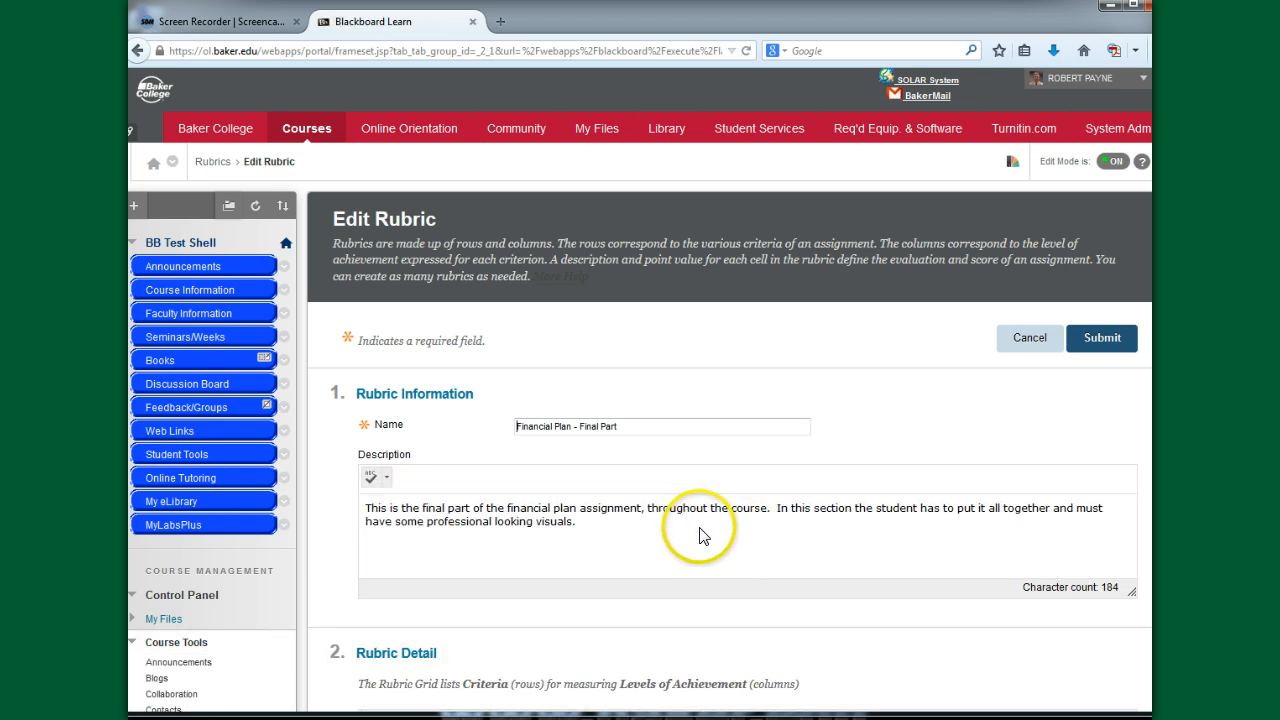
scroll(700, 537, "down", 8)
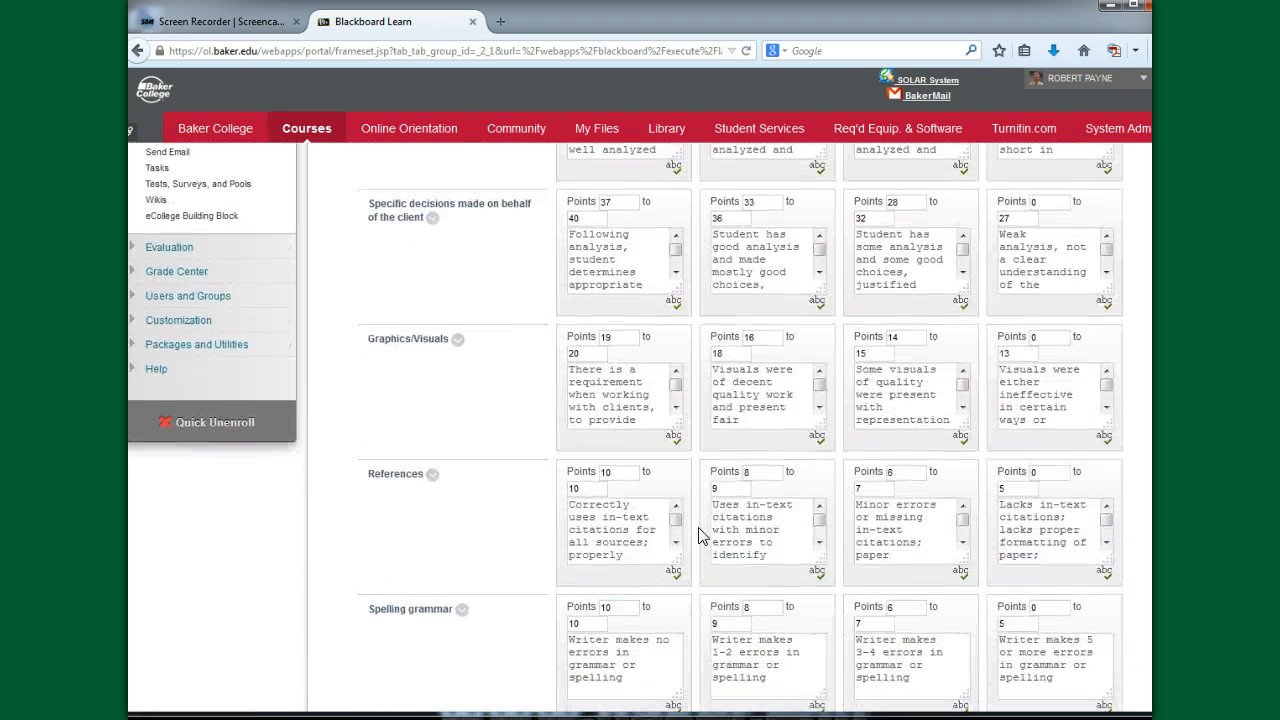
scroll(700, 537, "up", 4)
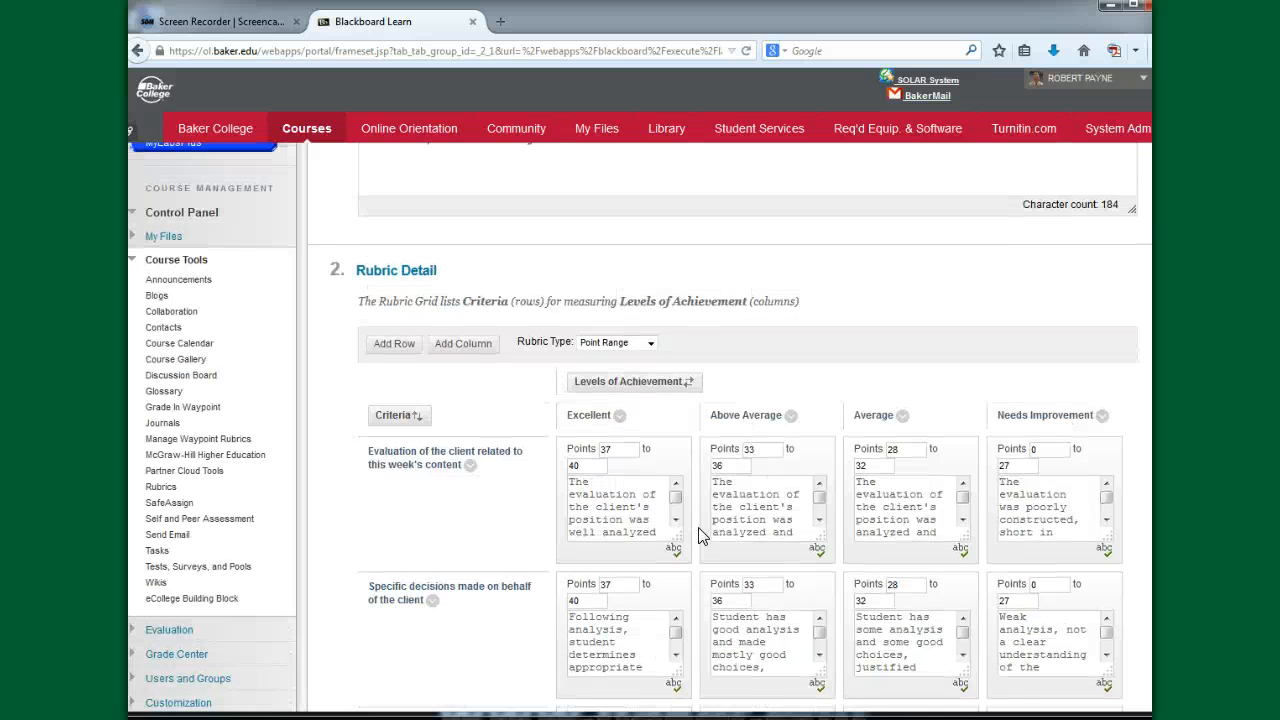
scroll(700, 537, "down", 4)
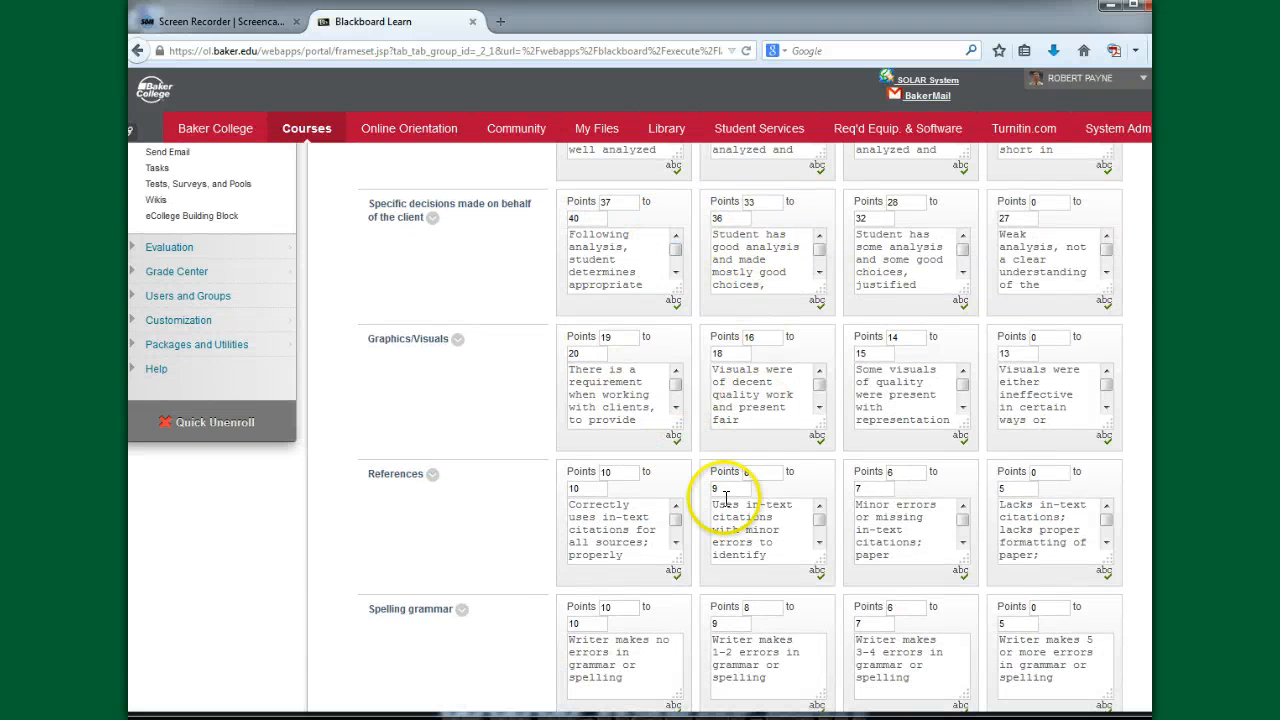
scroll(727, 502, "down", 1)
scroll(727, 502, "up", 1)
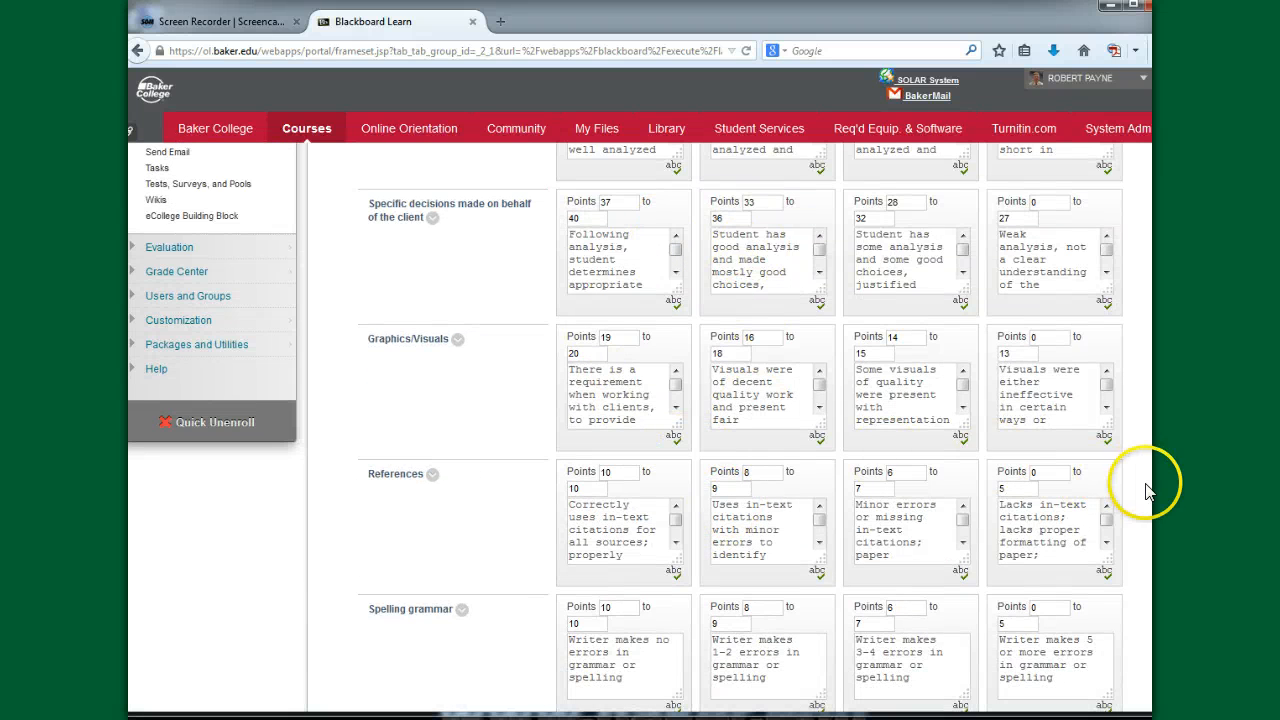
scroll(862, 472, "up", 10)
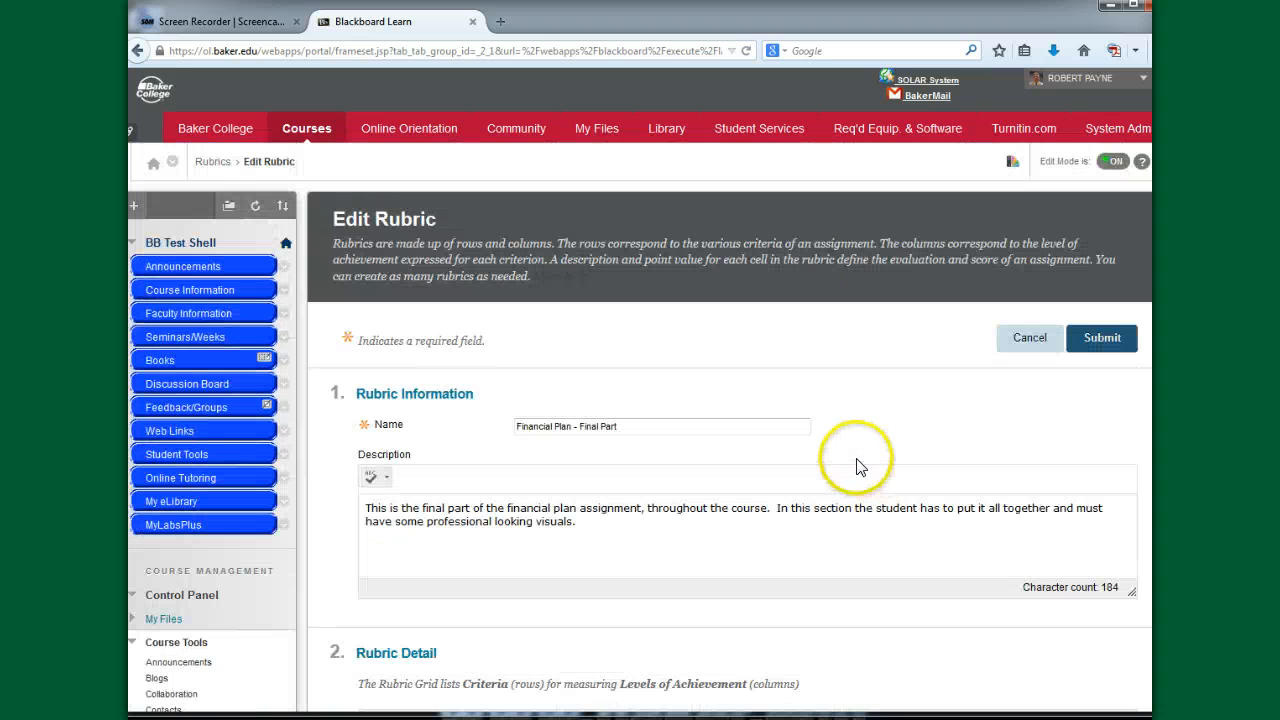
left_click(137, 51)
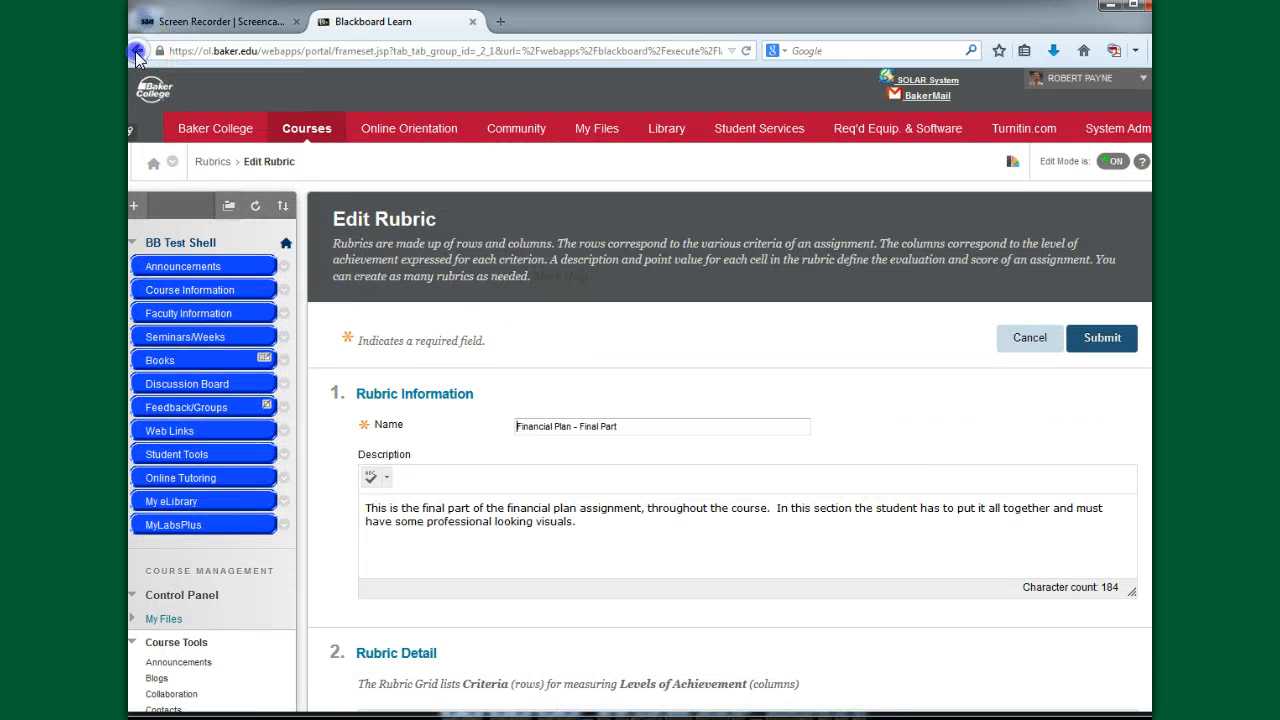